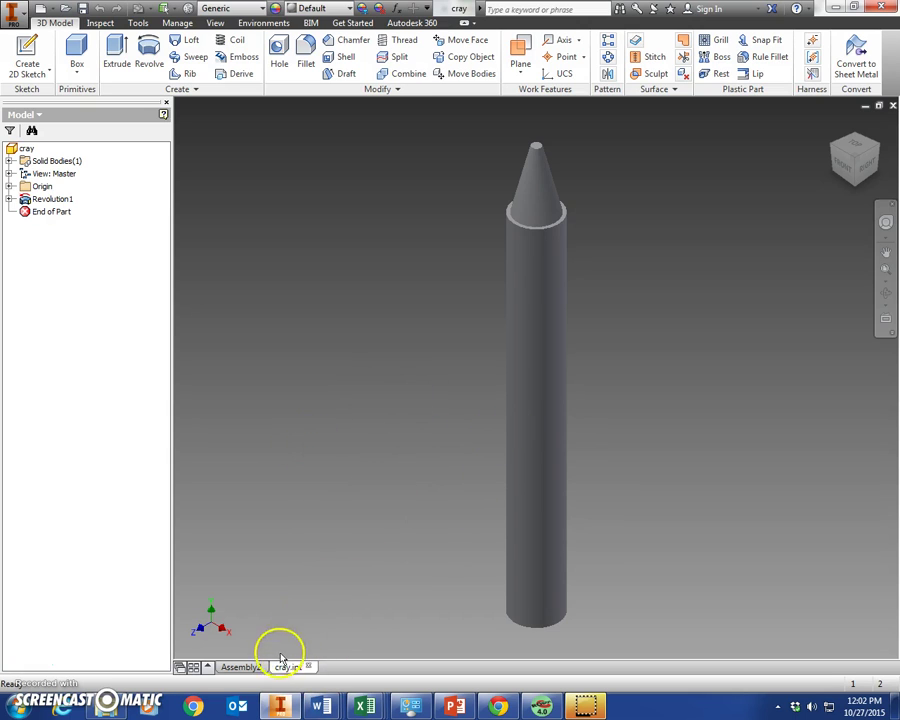
Examine the four differently coloured crayons in the assembly, and return to the single crayon part.
left_click(250, 668)
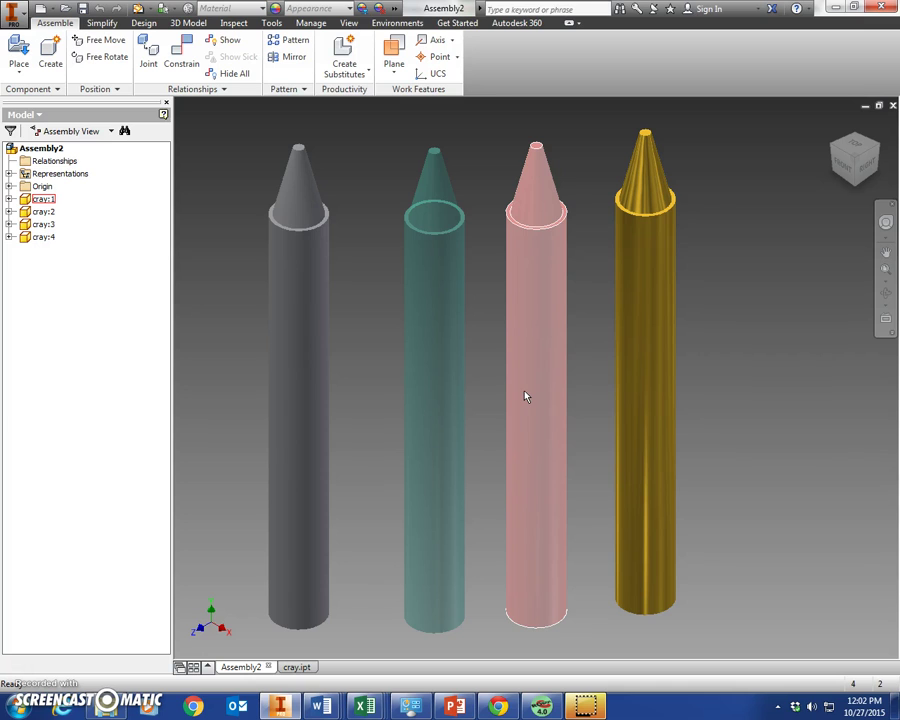
left_click(507, 402)
left_click(510, 400)
left_click(494, 348)
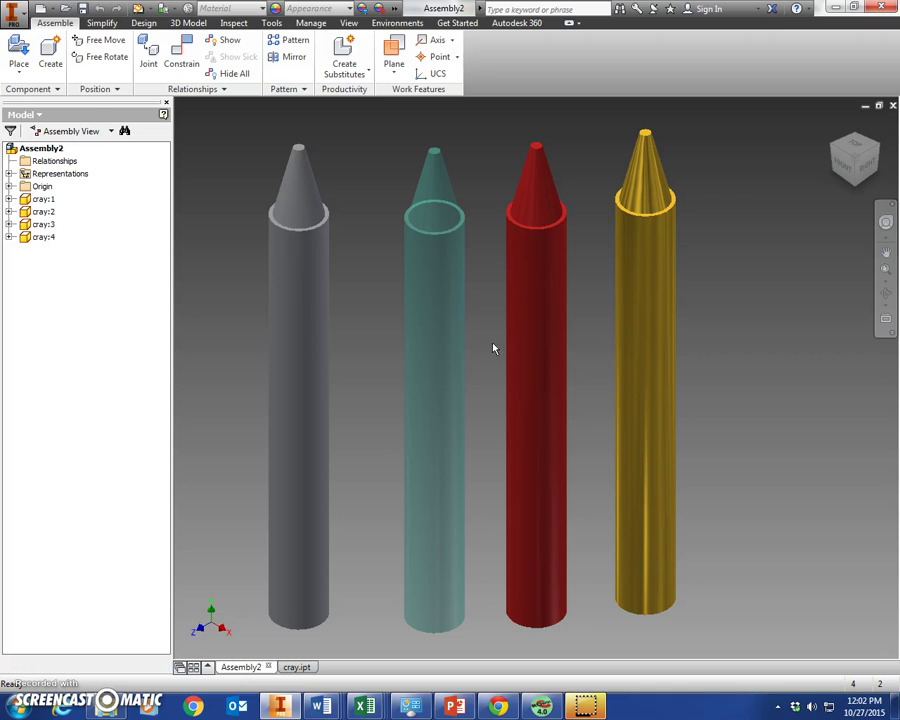
left_click(490, 326)
left_click(291, 667)
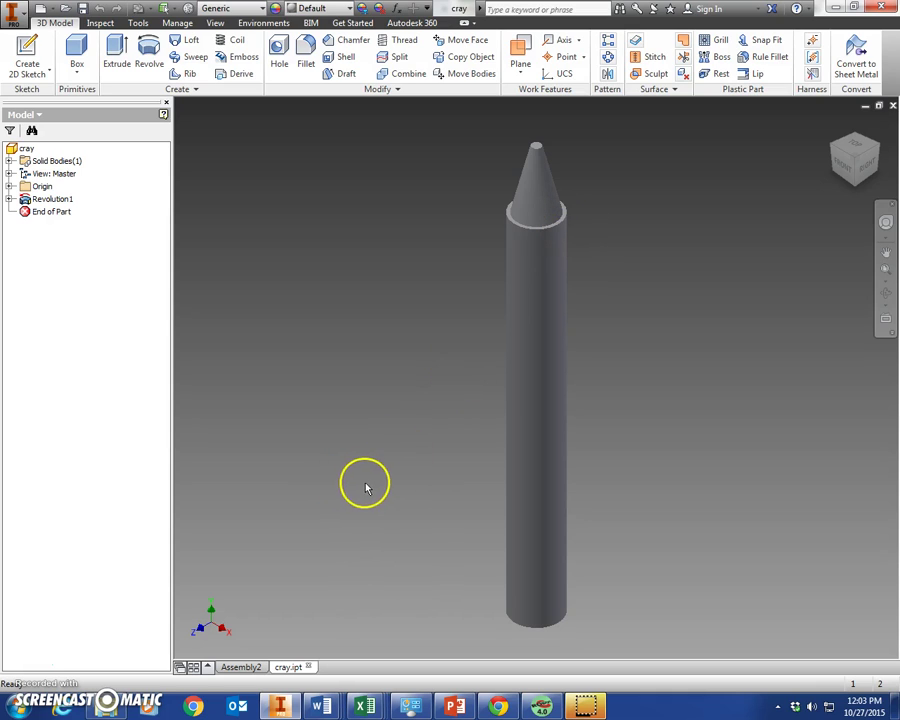
Create a new part from the Standard (in).ipt template and start a 2D sketch on the front-facing origin plane.
left_click(14, 11)
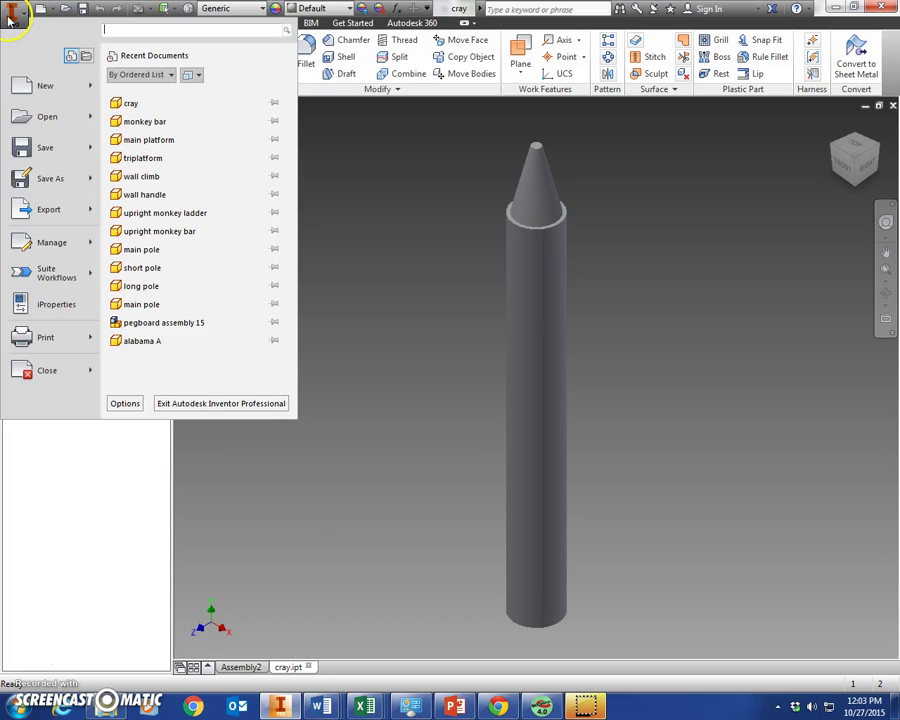
left_click(18, 87)
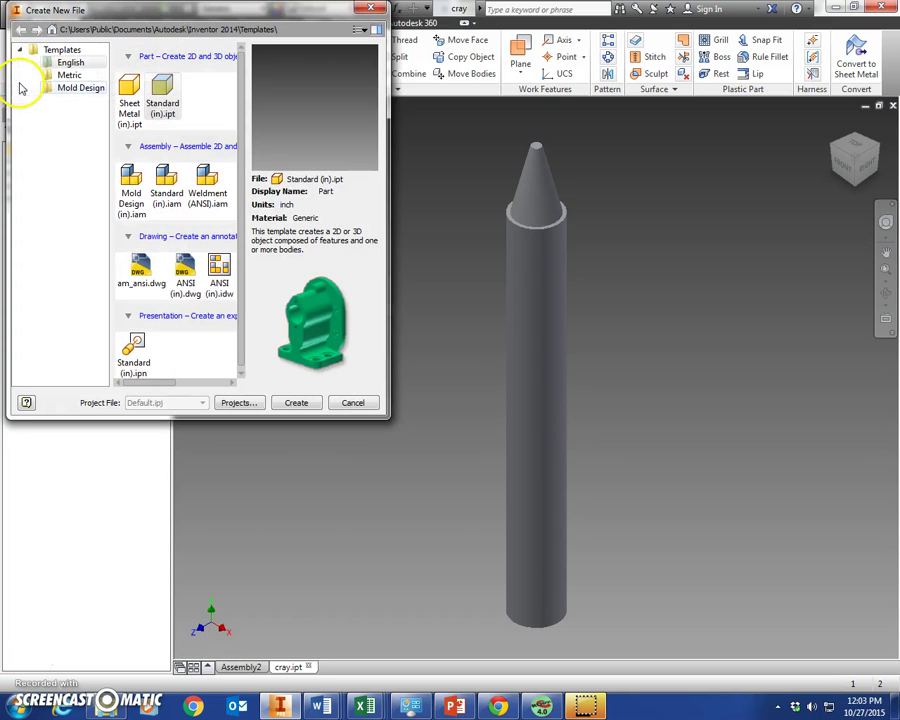
double_click(163, 95)
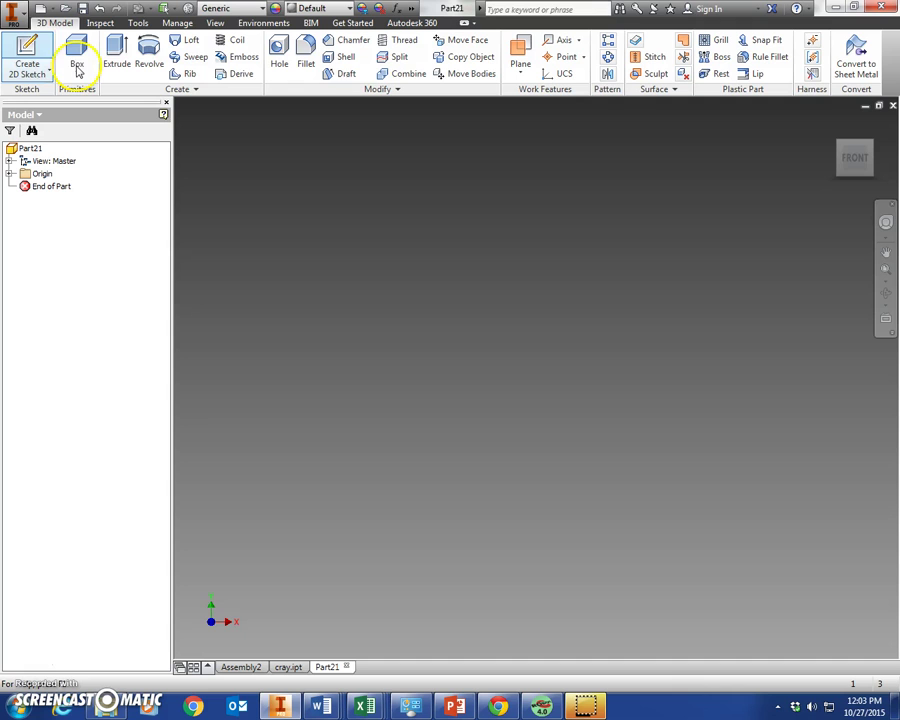
left_click(34, 48)
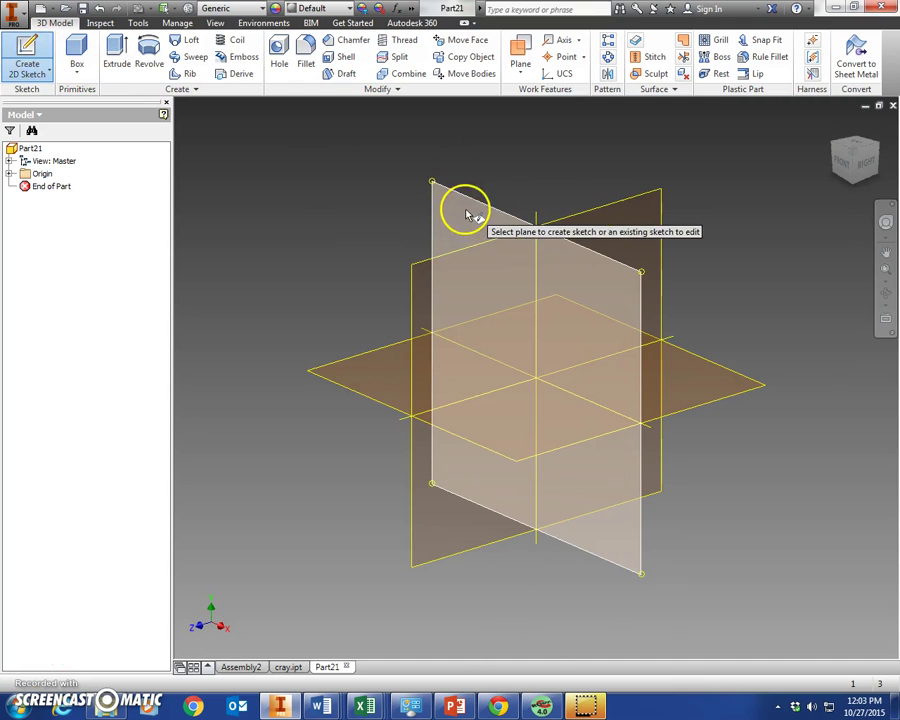
left_click(466, 220)
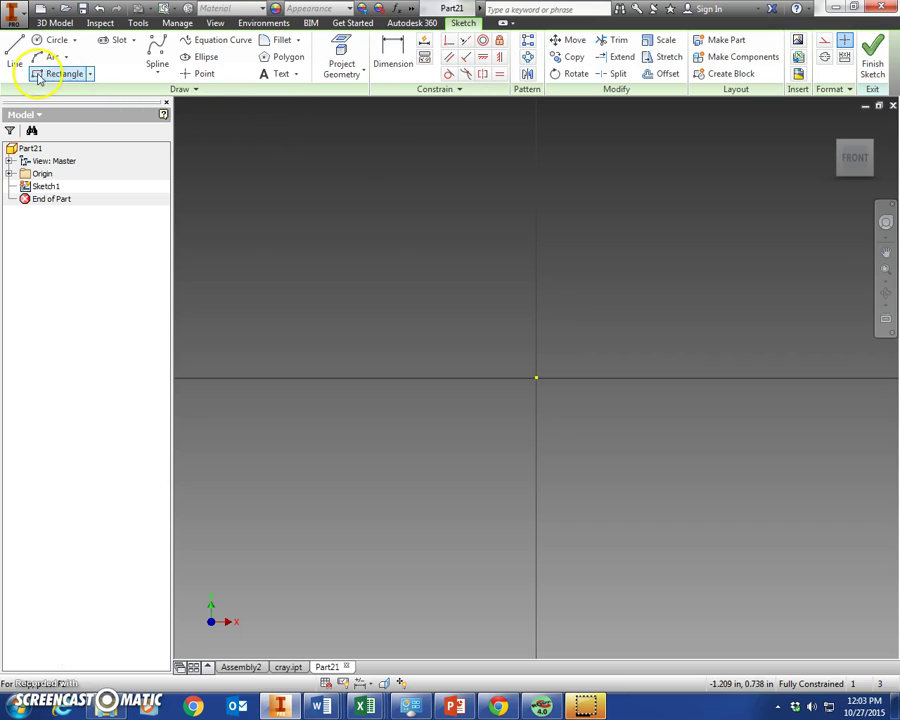
Draw a closed half-crayon line profile from the origin, about 0.35 in wide and 0.54 in tall, with a shoulder and sloped tip.
left_click(15, 52)
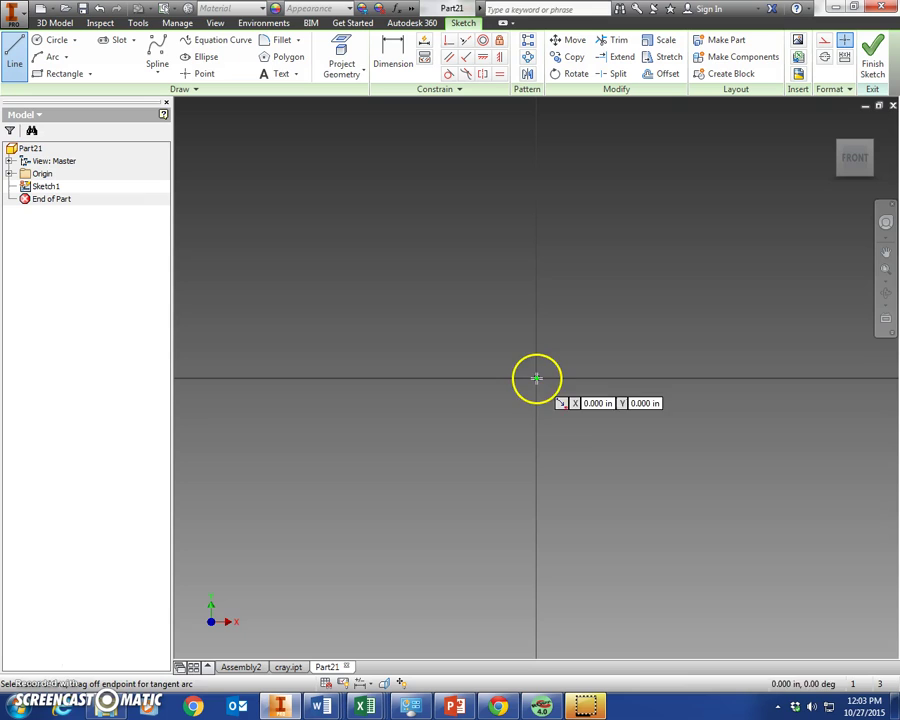
left_click(535, 377)
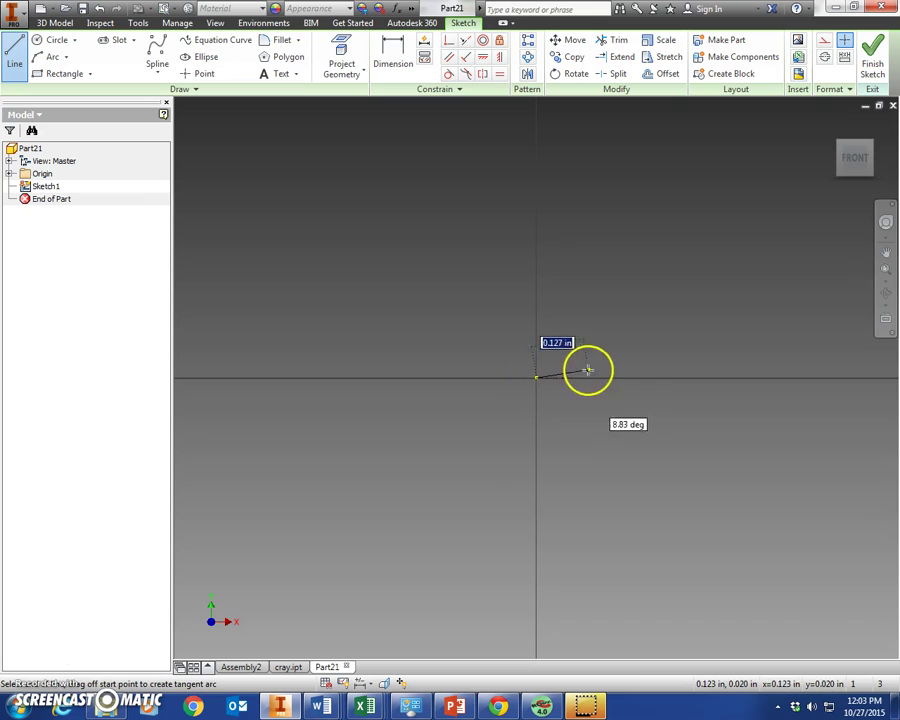
left_click(681, 377)
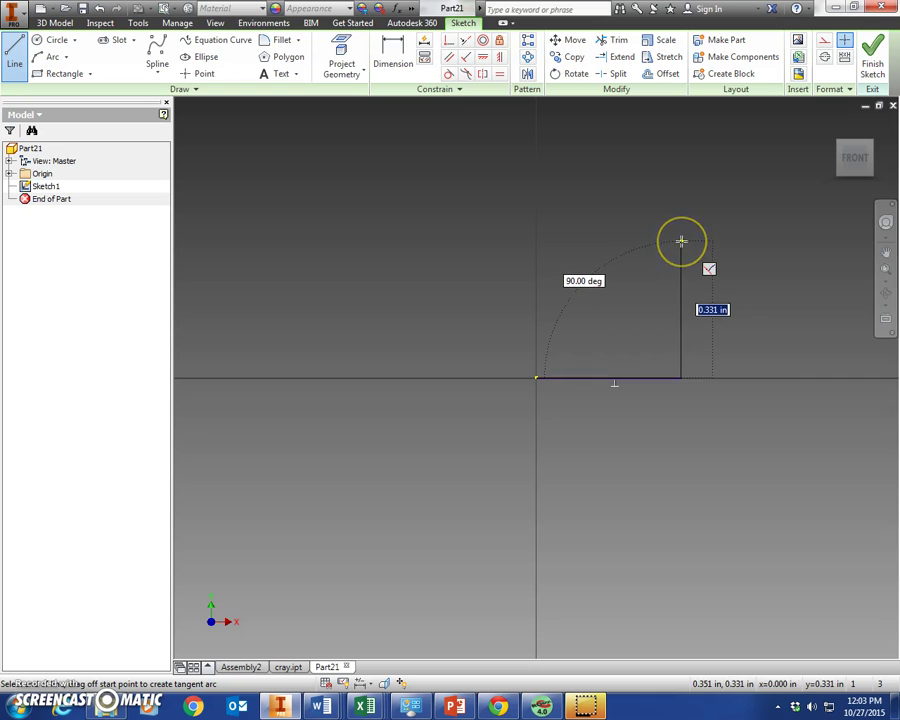
left_click(681, 241)
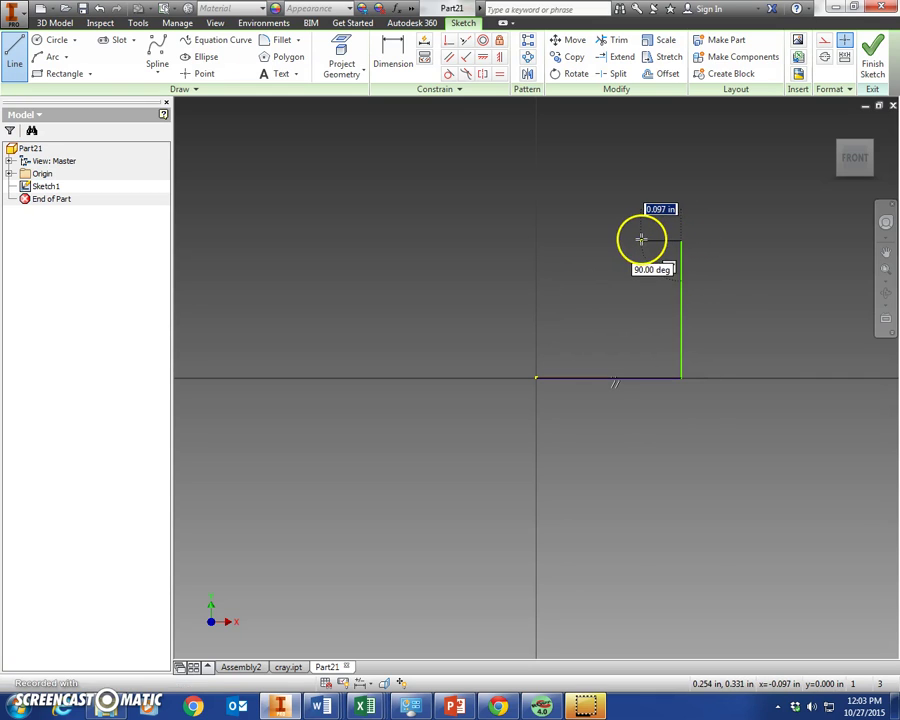
left_click(641, 239)
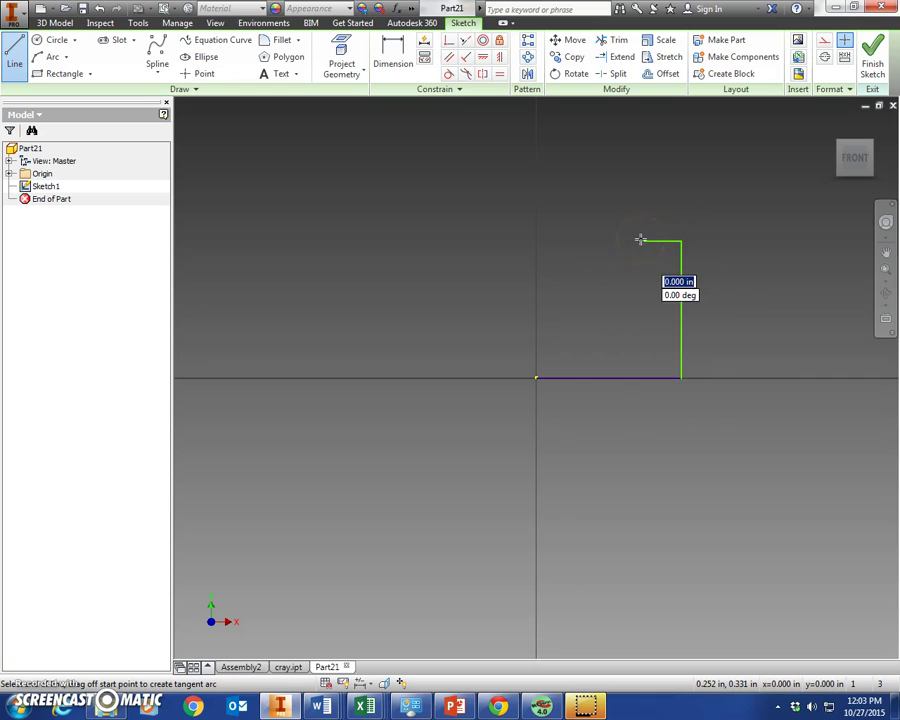
left_click(582, 154)
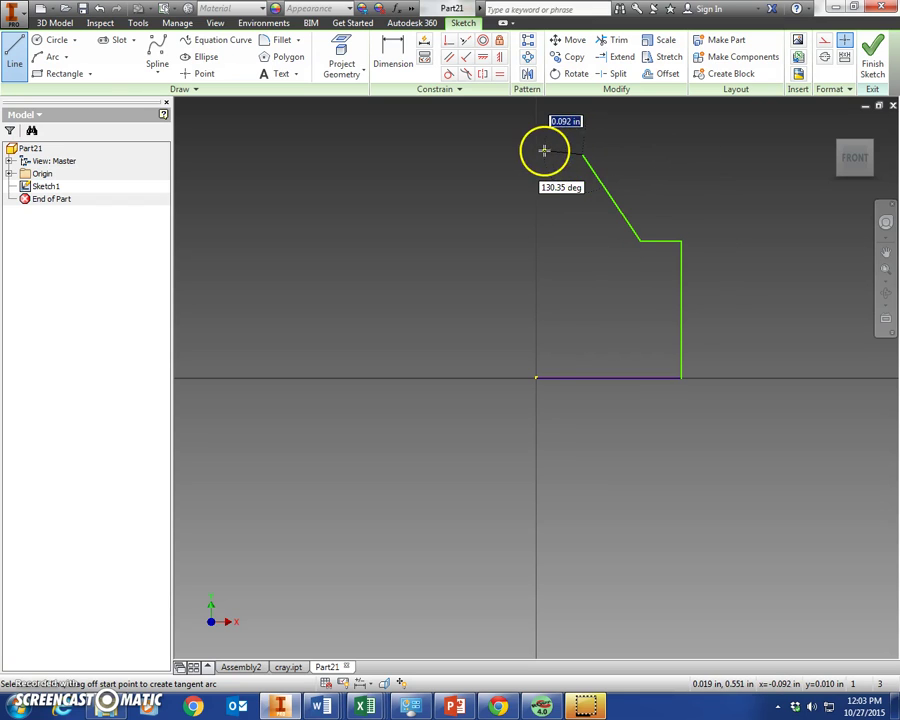
left_click(537, 153)
left_click_drag(537, 153, 537, 375)
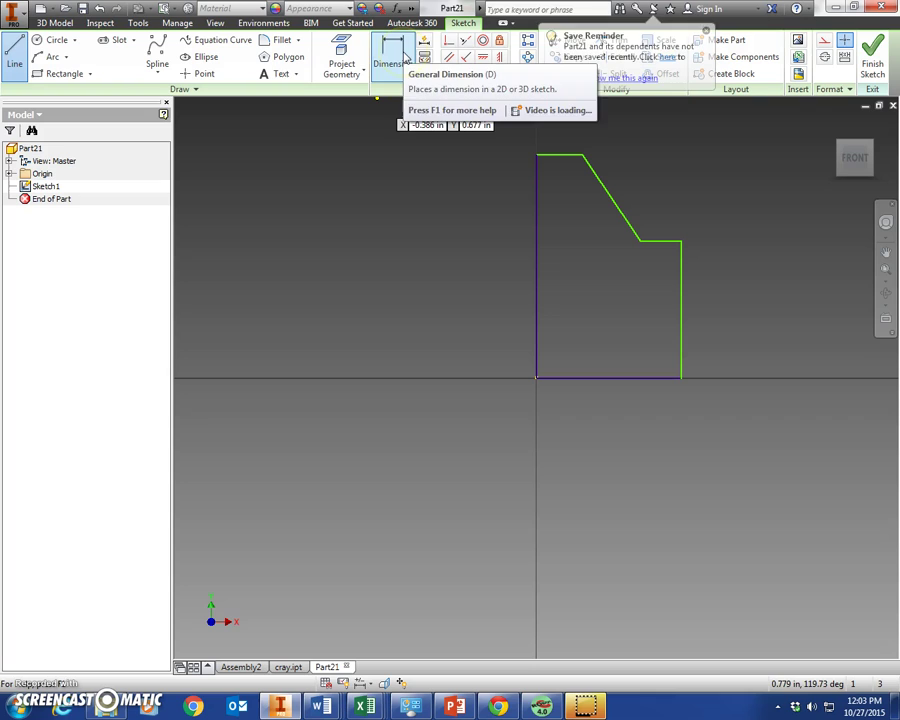
Dimension the profile's bottom edge and set its length to 1.5 in.
left_click(395, 55)
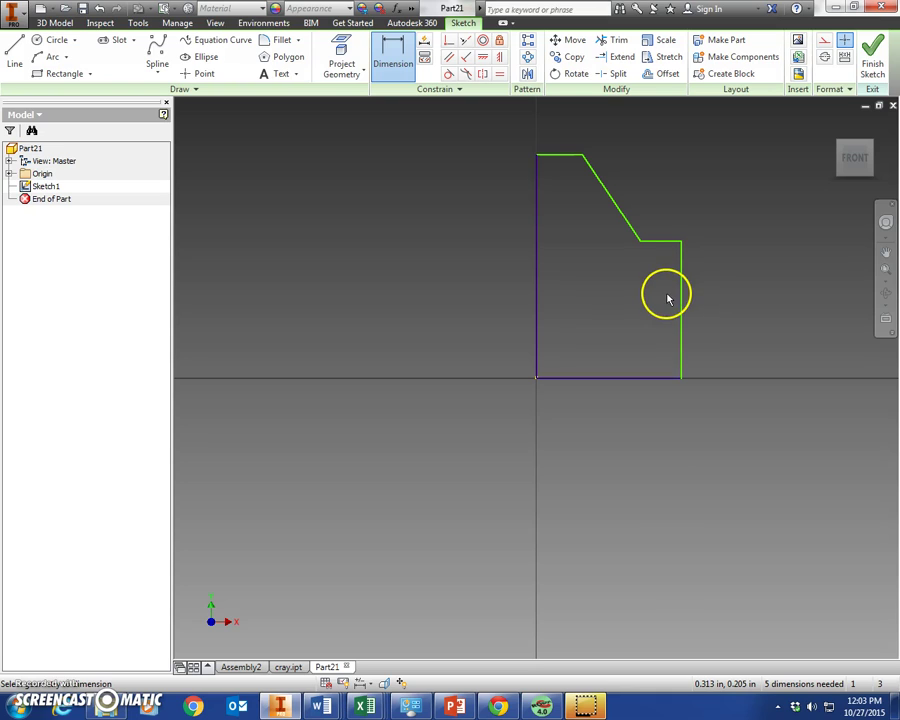
left_click(647, 381)
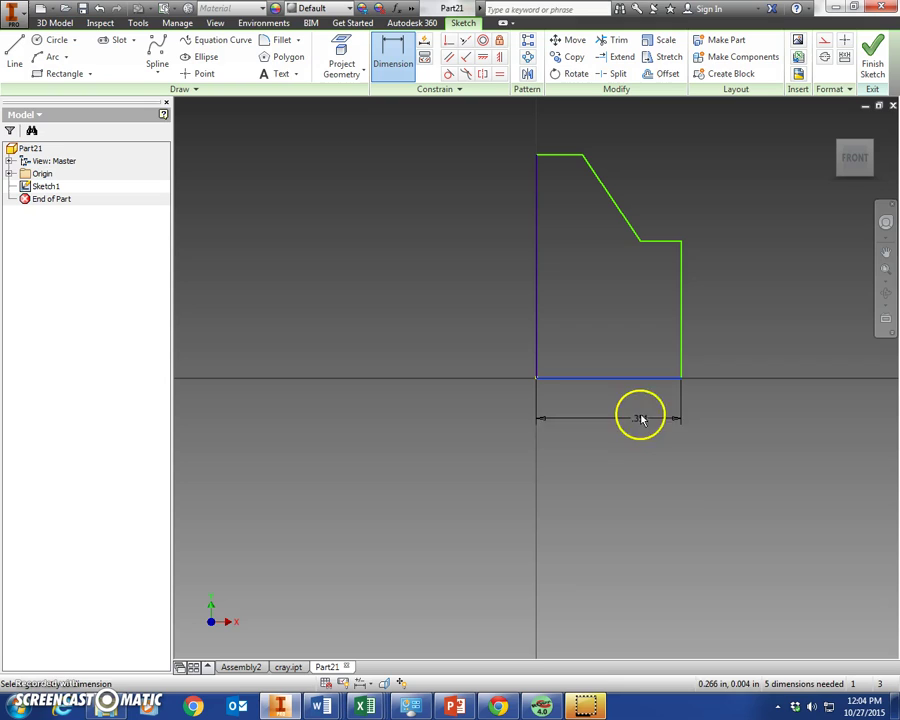
left_click(641, 428)
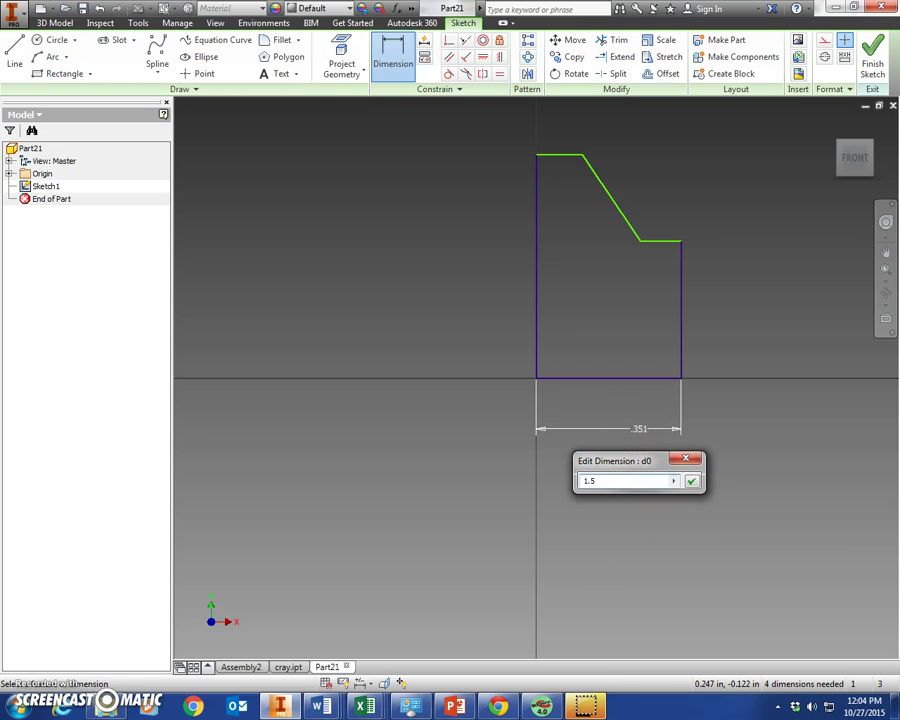
type("1.5")
key("Return")
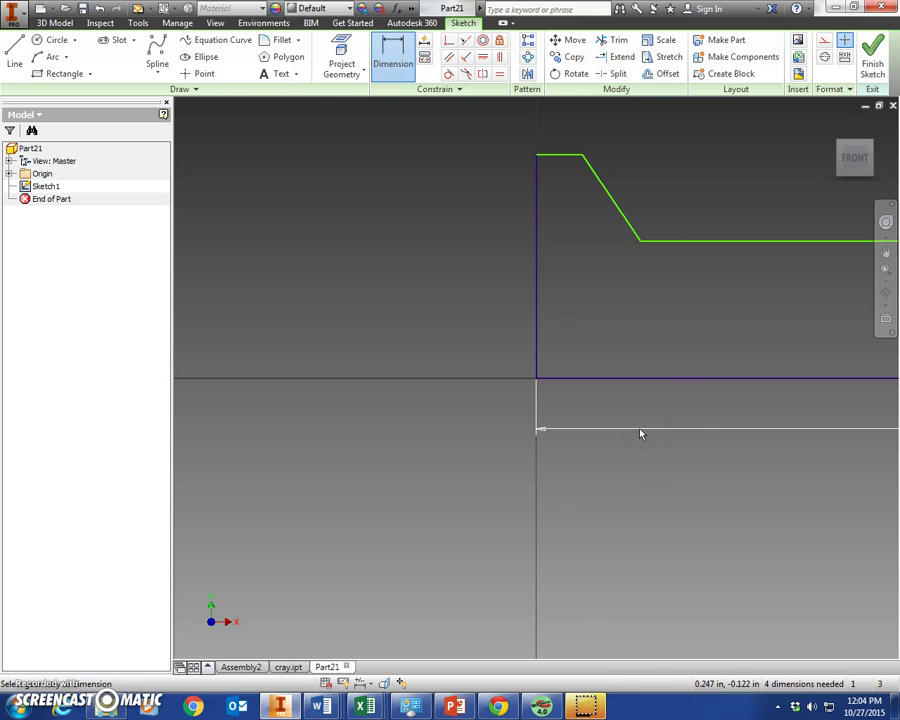
Dimension the short top edge of the crayon tip and set its length to 0.3 in.
left_click(886, 270)
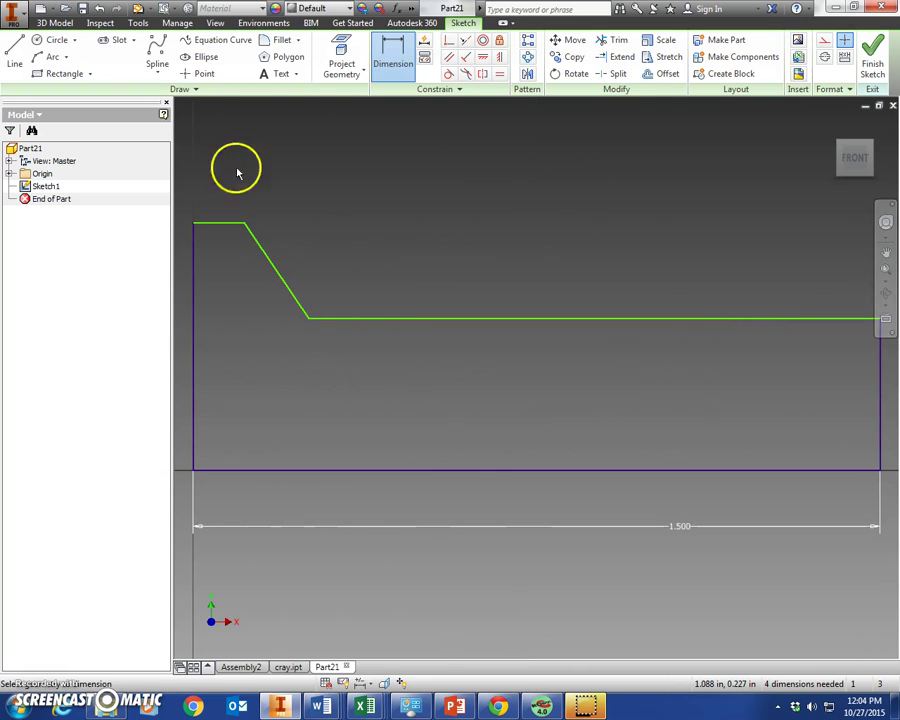
left_click(224, 223)
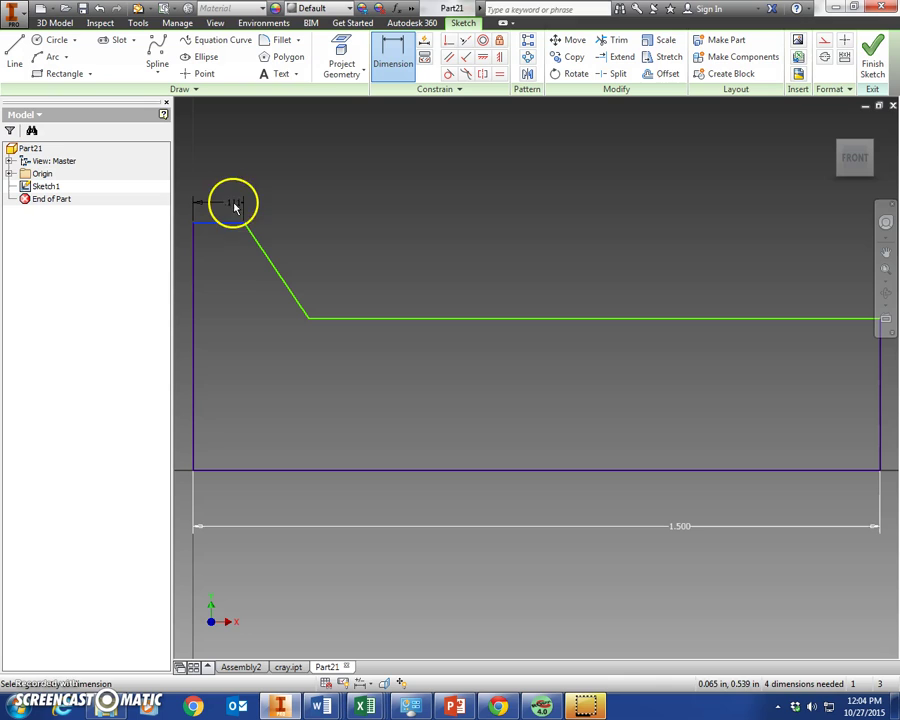
left_click(244, 180)
type(".")
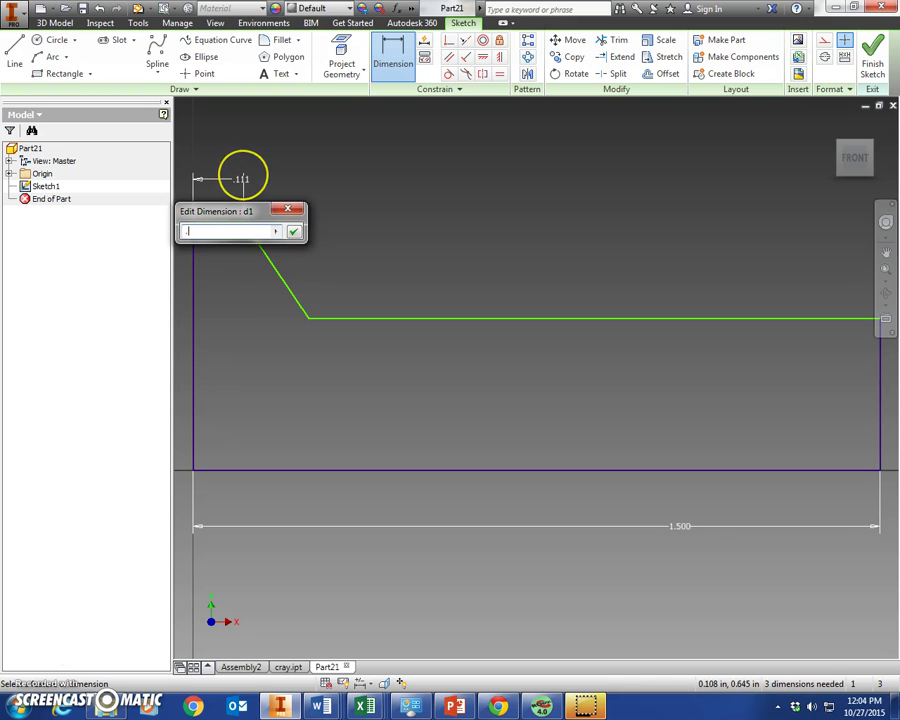
type("3")
key("Return")
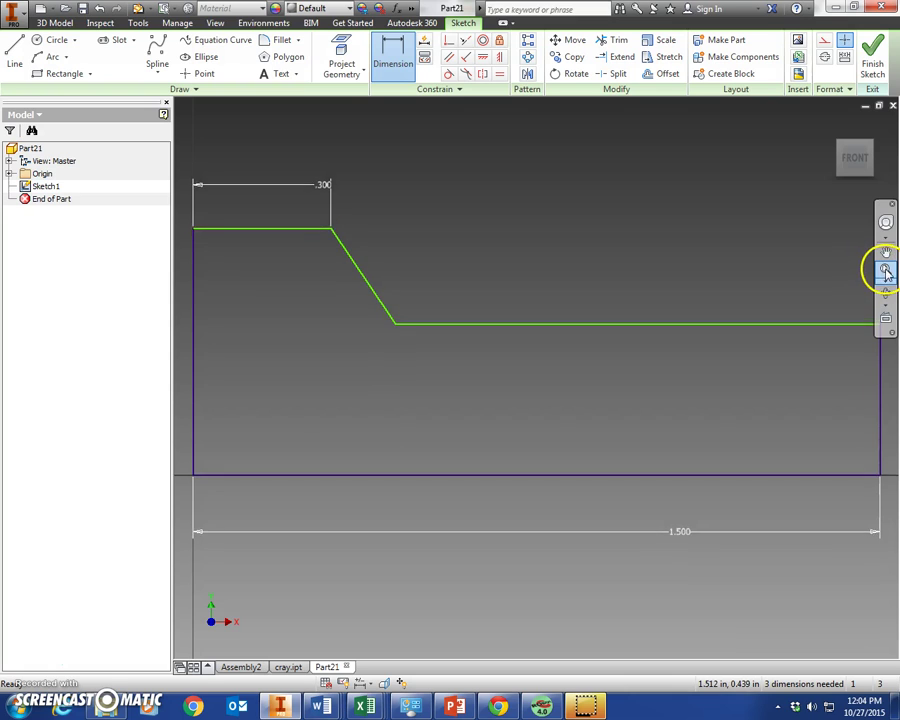
Dimension the distance from the vertical centre line to the inner shoulder corner and set it to 1.3 in.
middle_click_drag(765, 298, 765, 323)
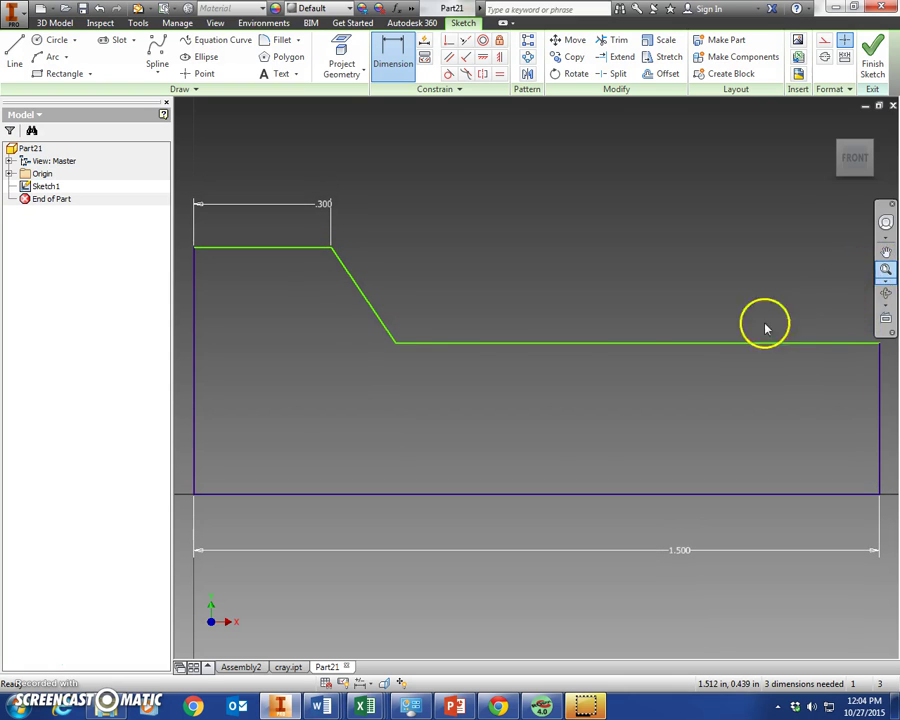
left_click(395, 344)
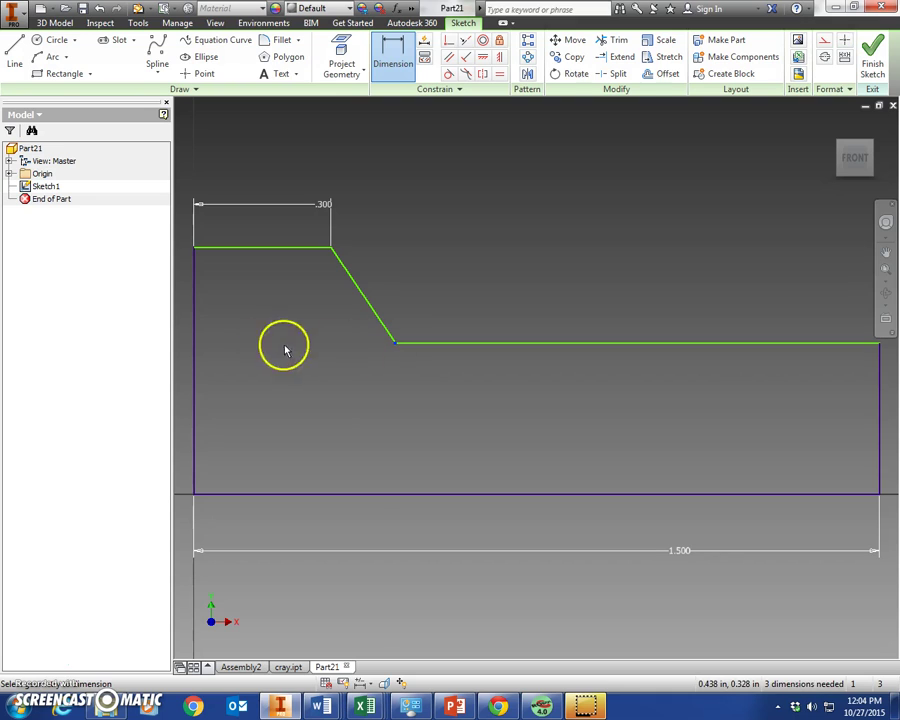
left_click(195, 346)
left_click(336, 377)
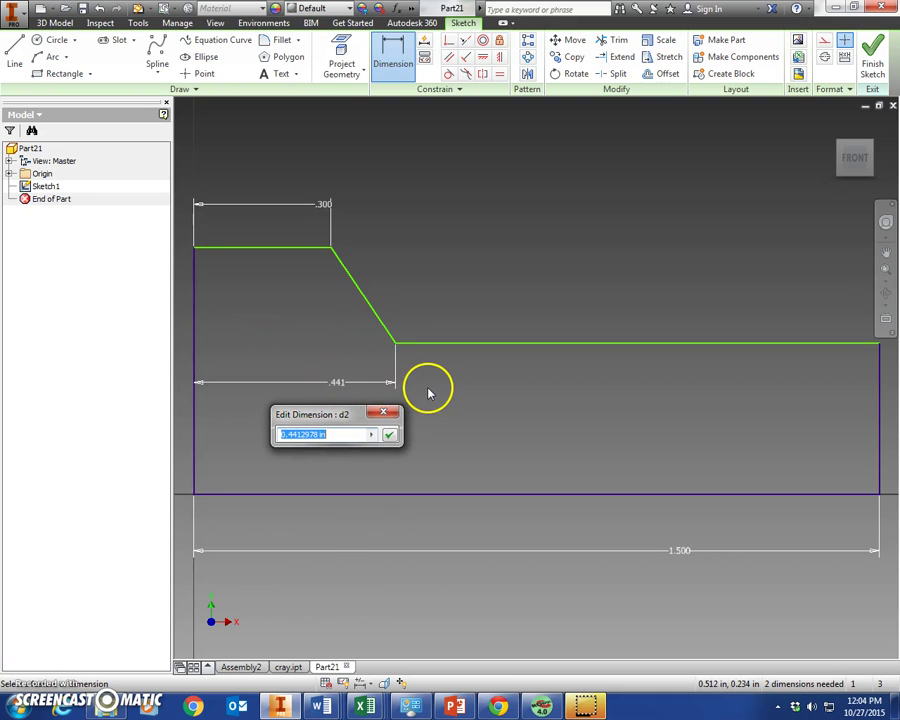
type("1.3")
key("Return")
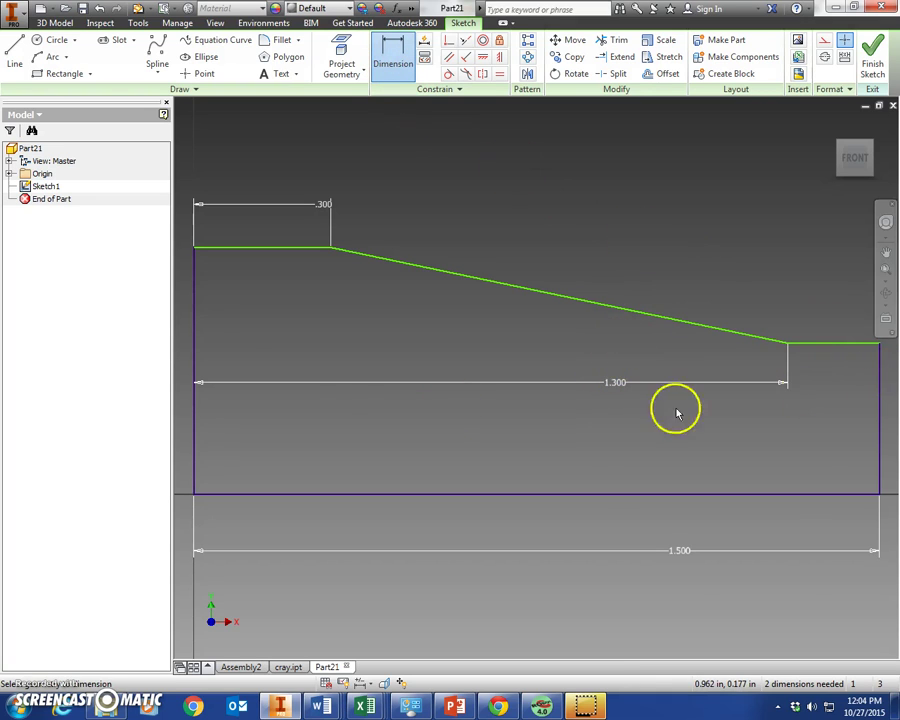
Dimension the vertical centre line of the profile and set the overall height to 28 in.
left_click(196, 318)
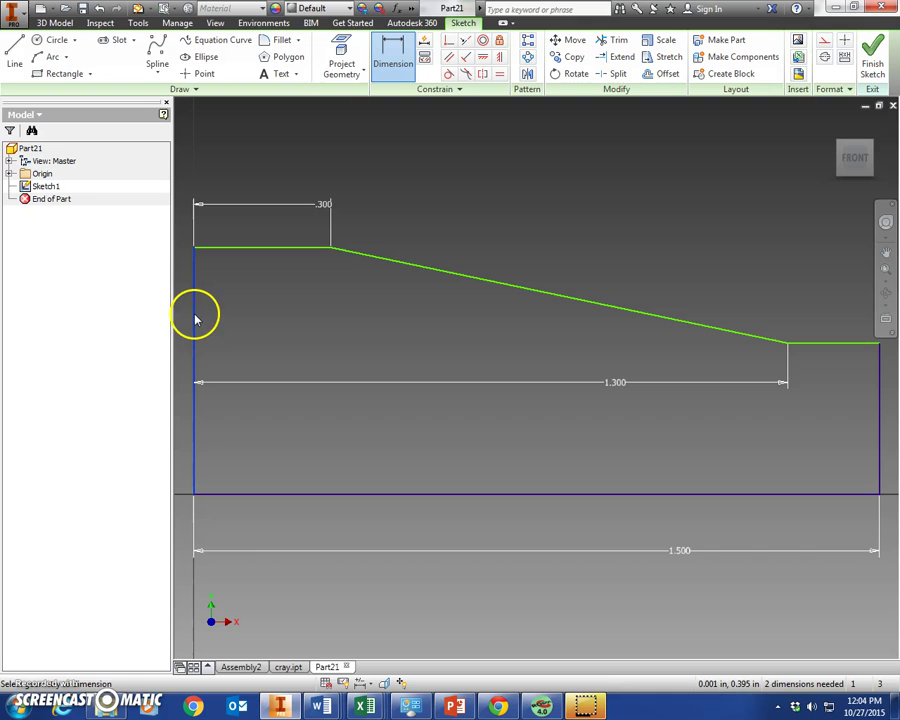
left_click(186, 318)
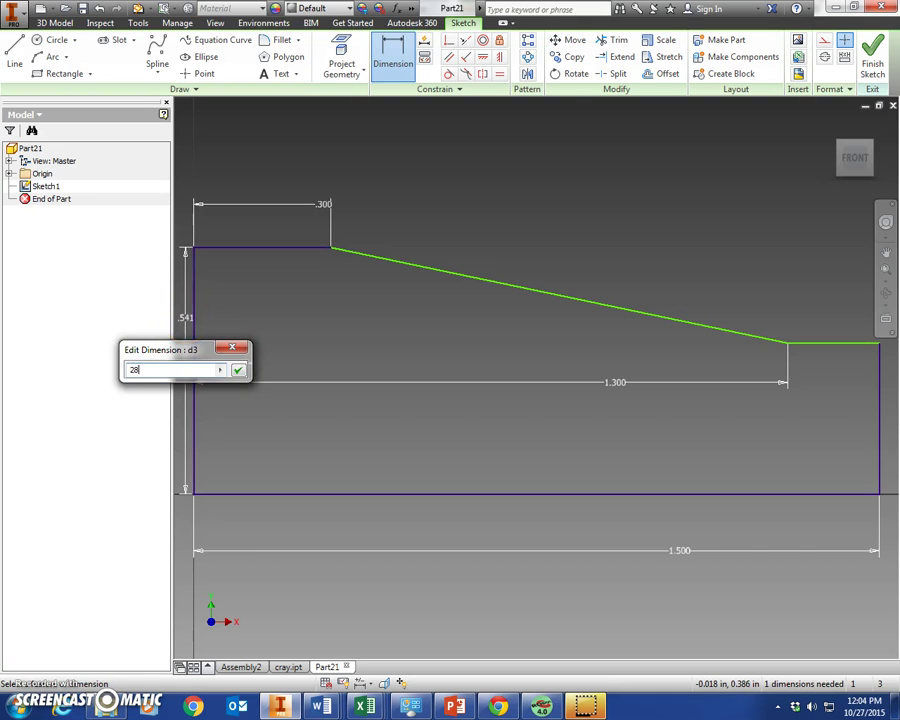
type("28")
key("Return")
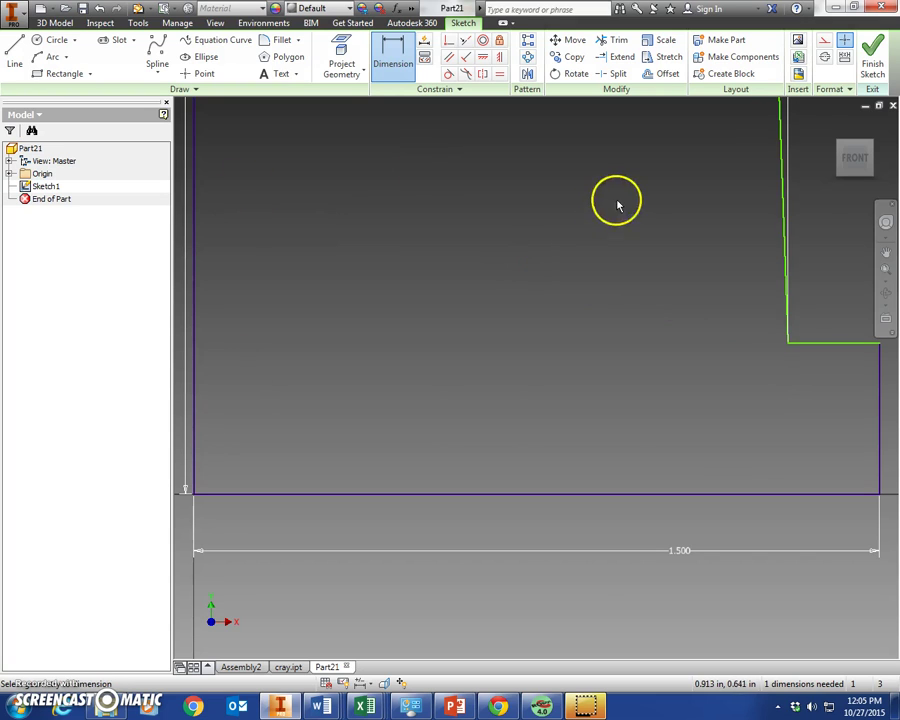
Dimension the profile's outer vertical edge and set the crayon body height to 24 in.
left_click(882, 396)
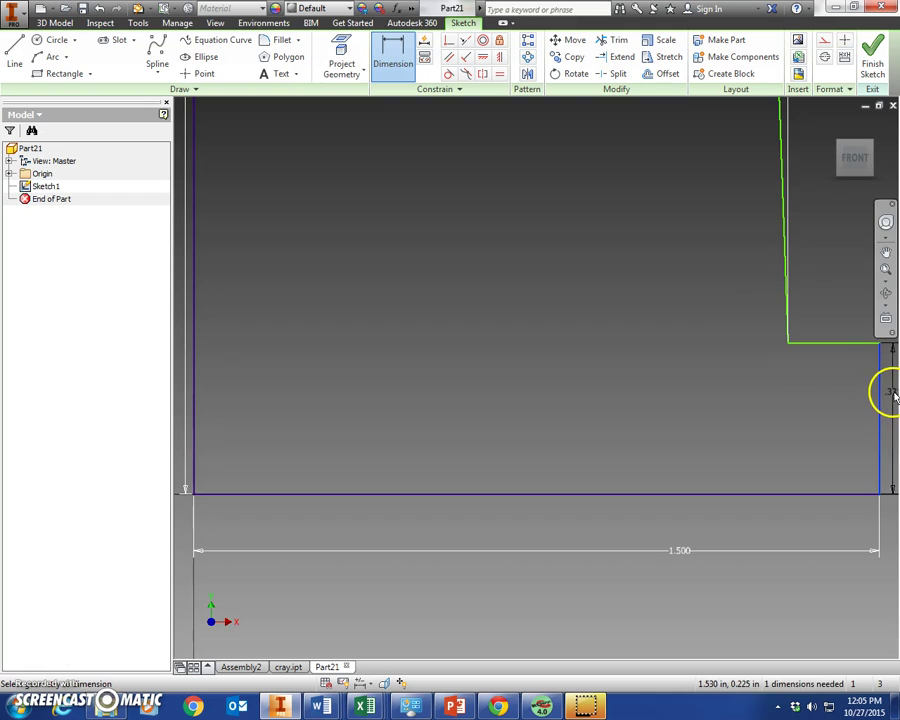
left_click(888, 392)
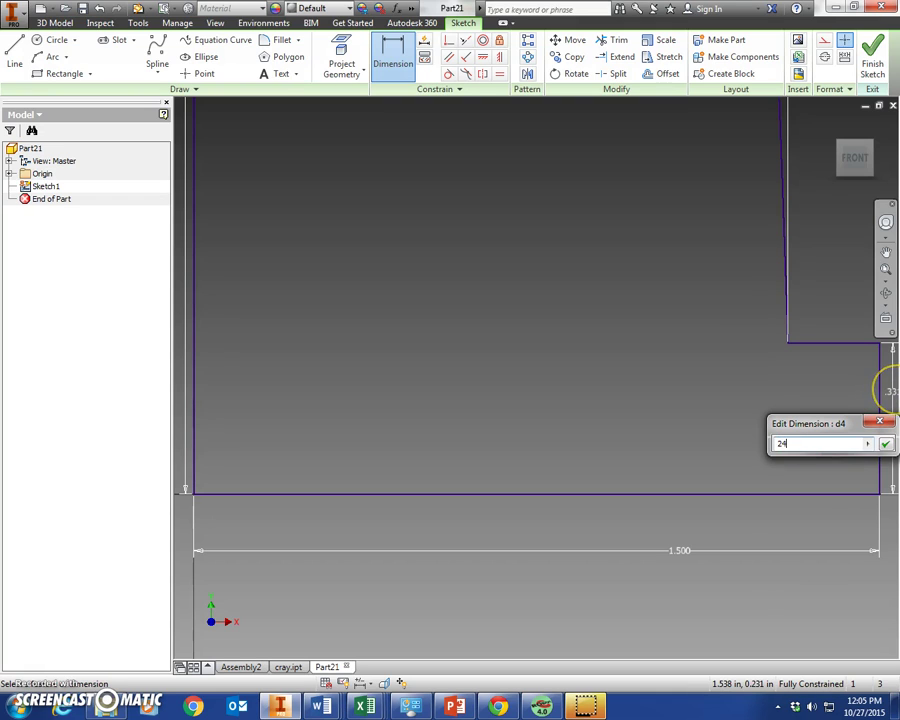
type("24")
key("Return")
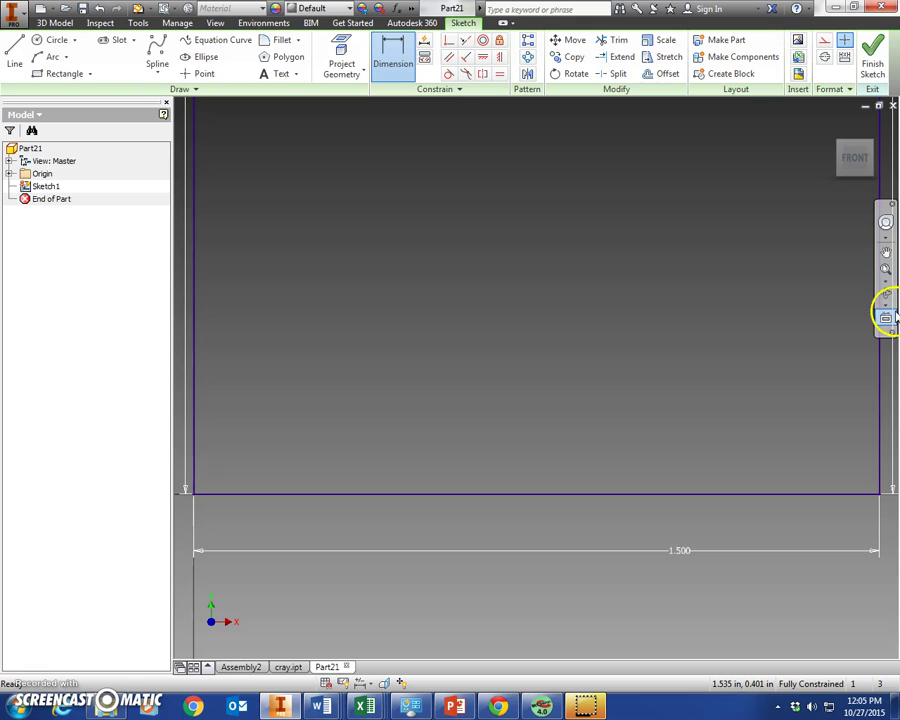
left_click(885, 271)
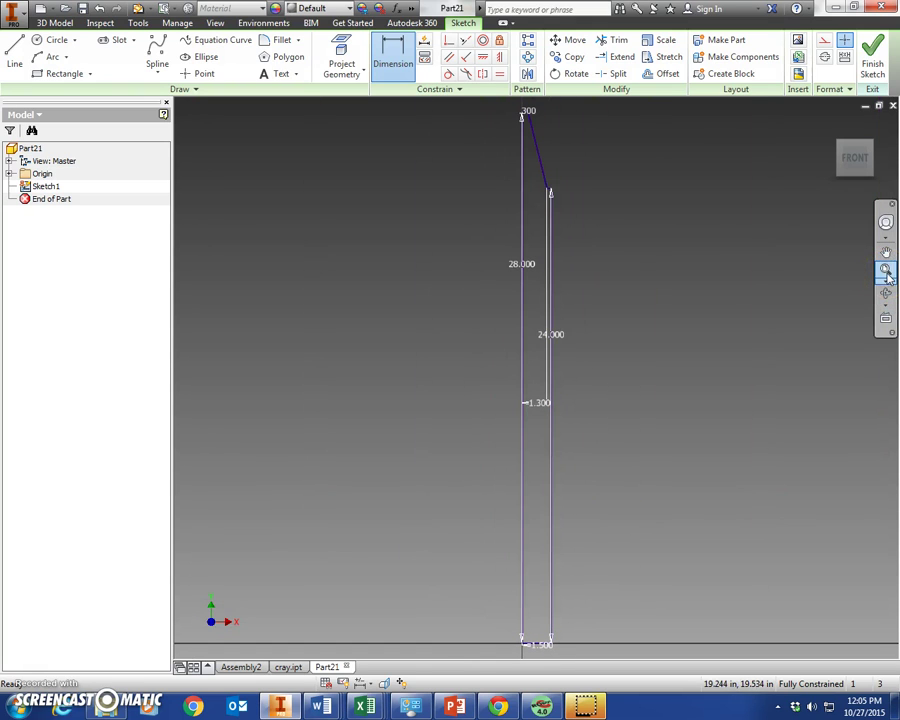
scroll(562, 178, "down", 6)
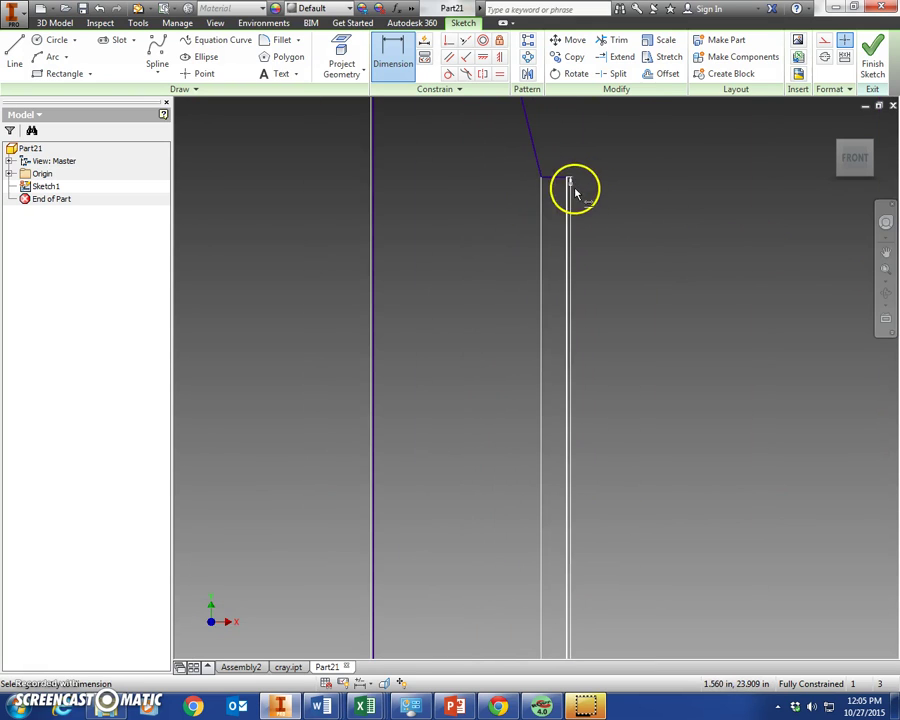
Finish the sketch and revolve the crayon half profile a full turn around its vertical centre line into a solid.
scroll(551, 185, "up", 4)
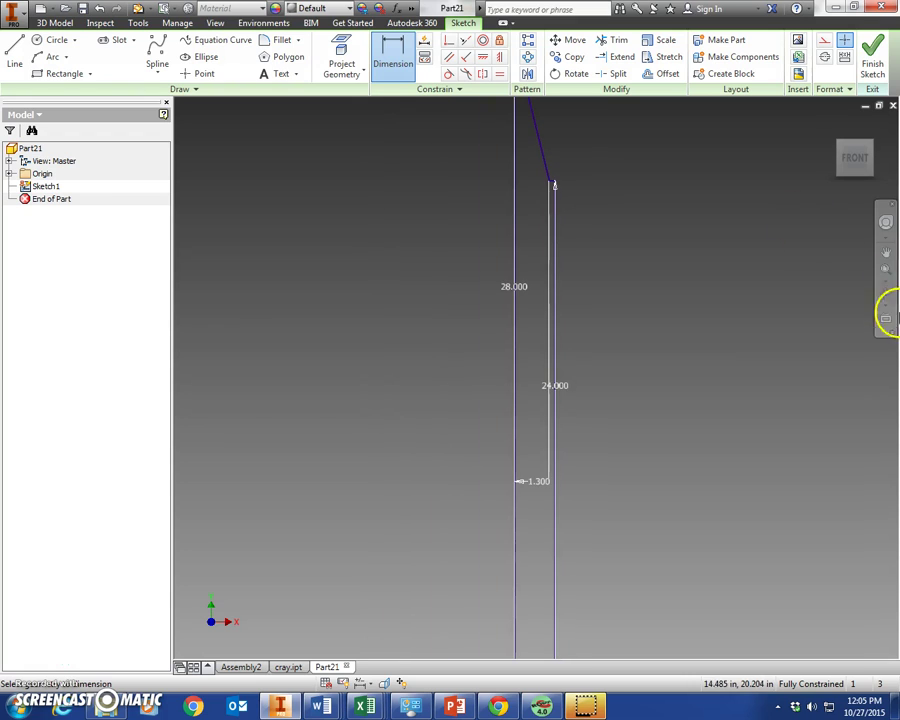
scroll(540, 205, "up", 2)
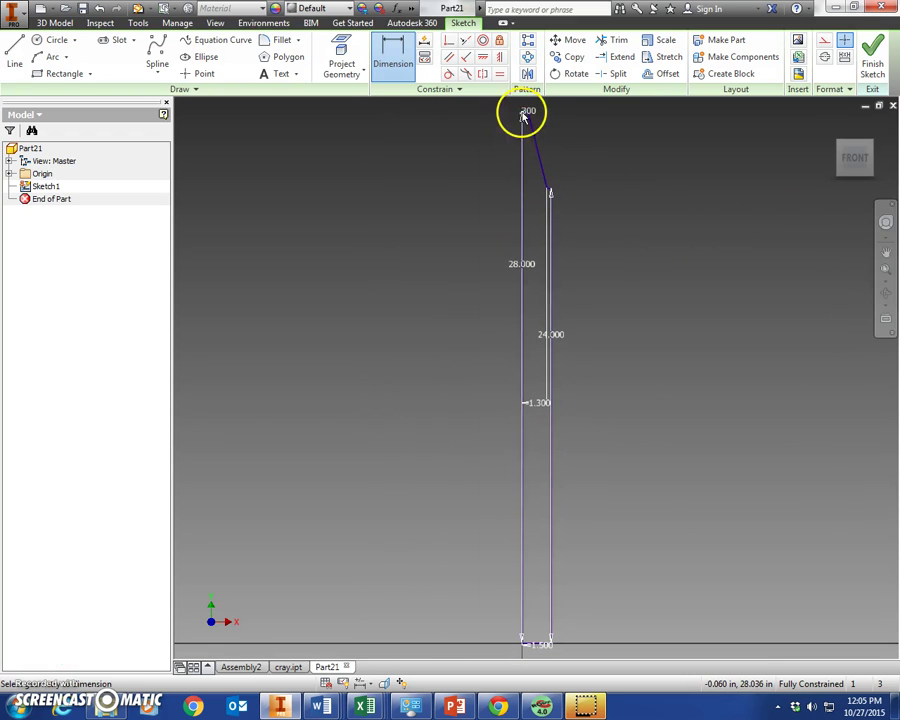
left_click(872, 60)
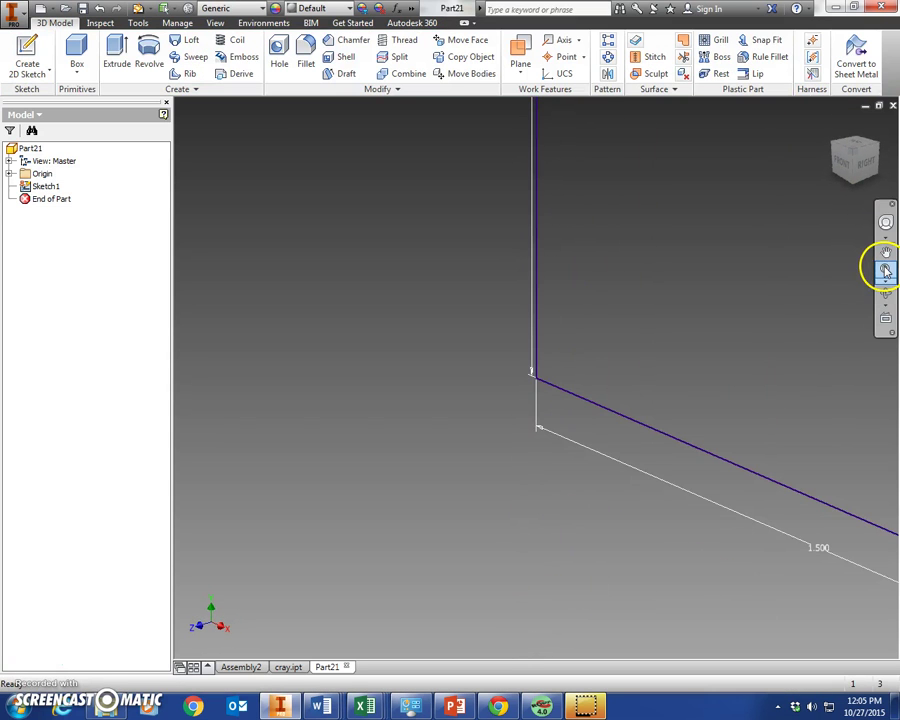
left_click(885, 268)
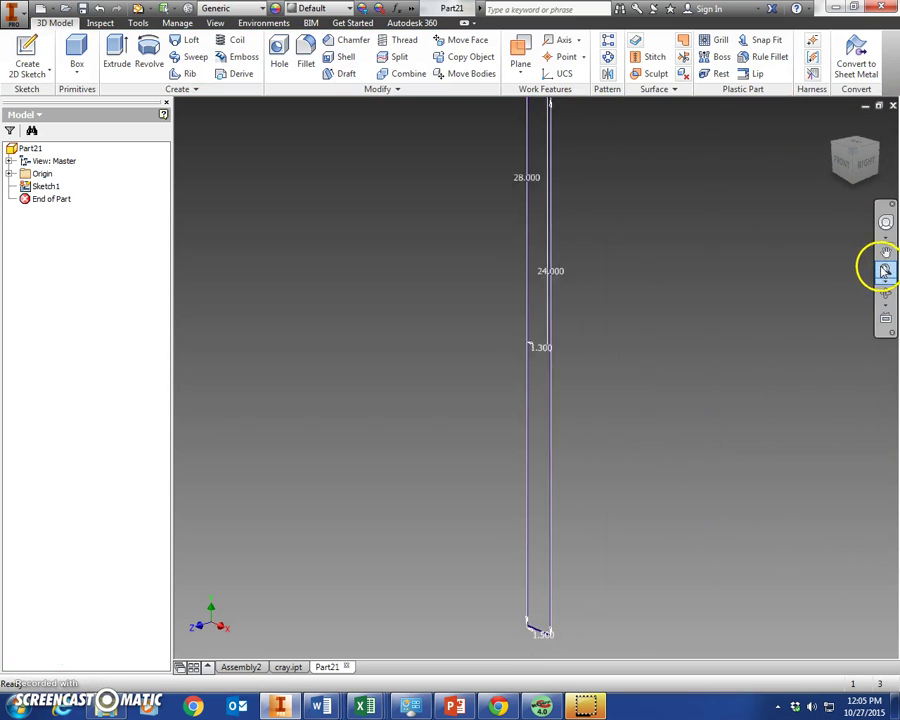
left_click(147, 55)
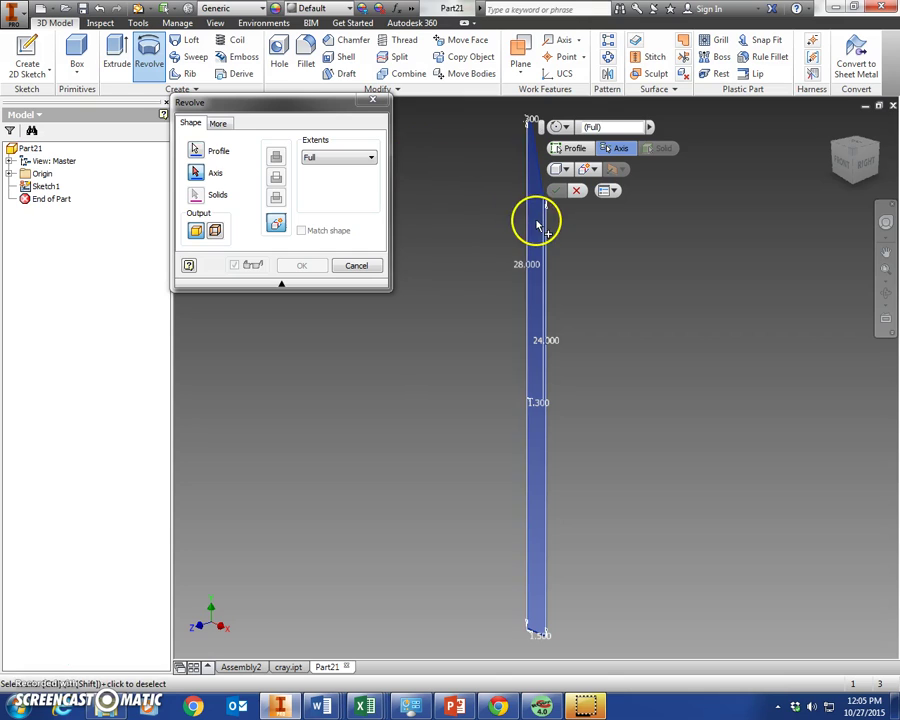
left_click(528, 224)
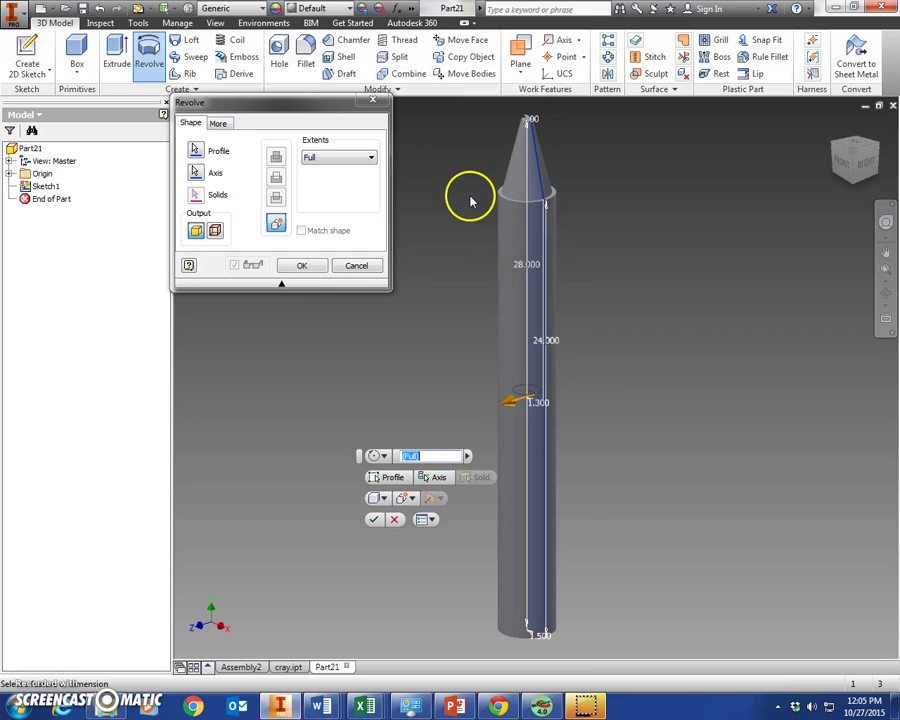
left_click(316, 266)
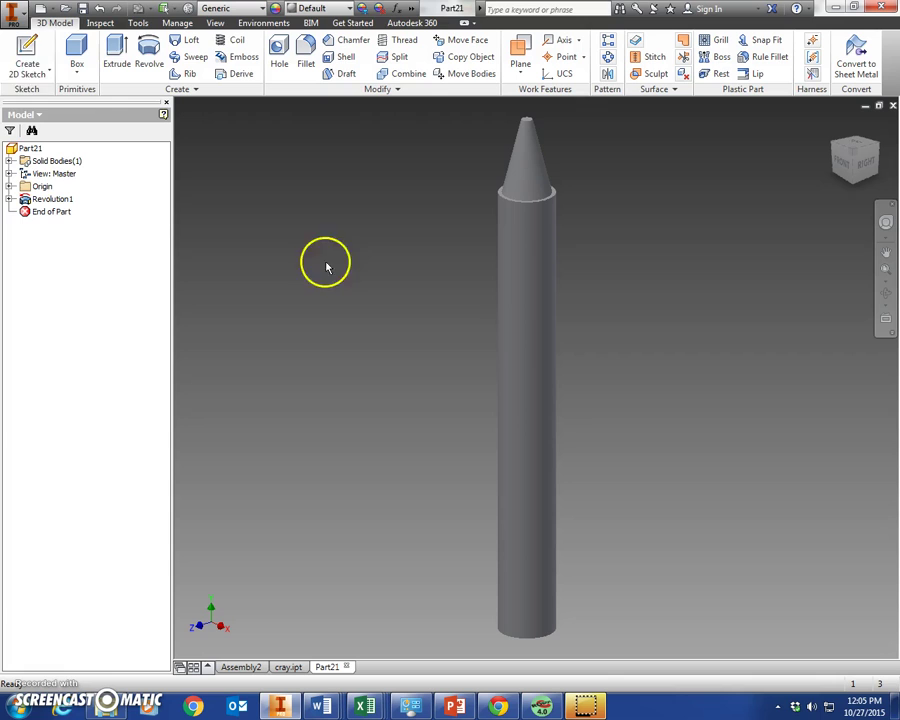
Save the part as an Inventor part file named crayon pole in the playground folder.
left_click(12, 12)
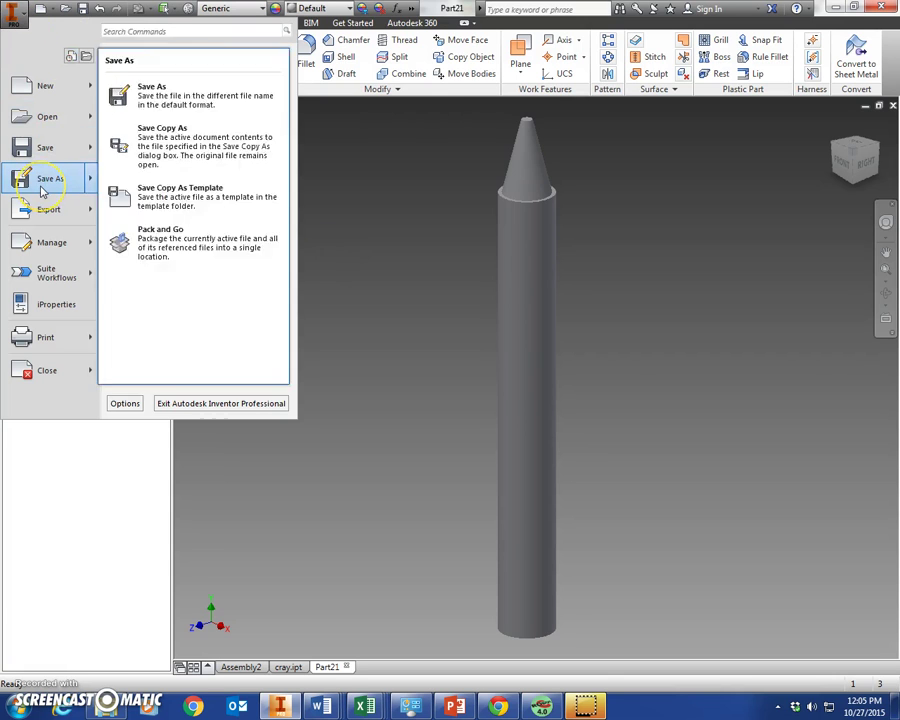
left_click(50, 184)
type("crayon pl")
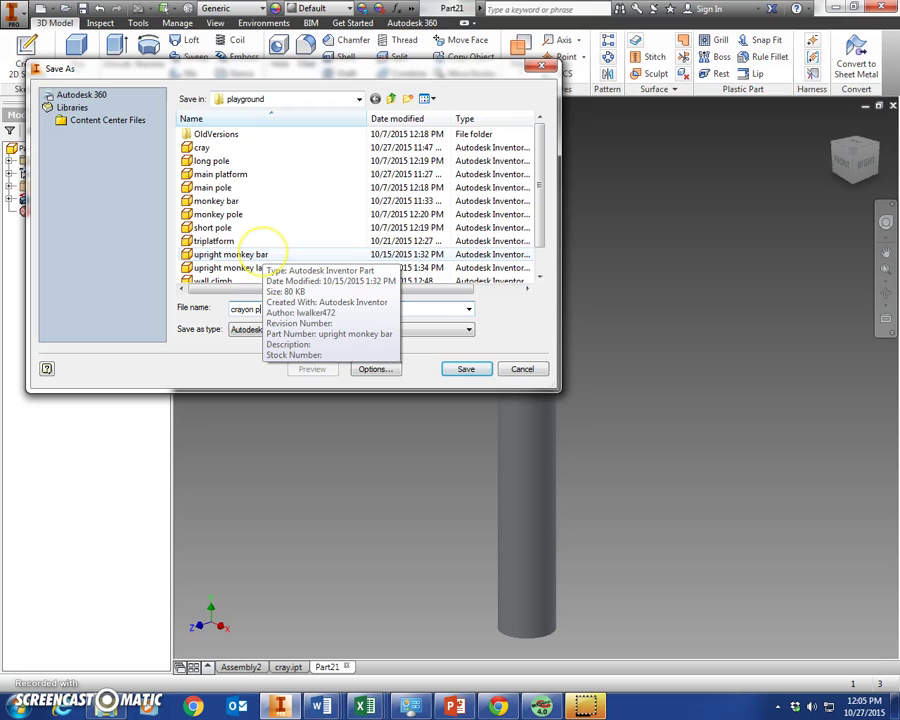
key("BackSpace")
type("on pole")
left_click(477, 376)
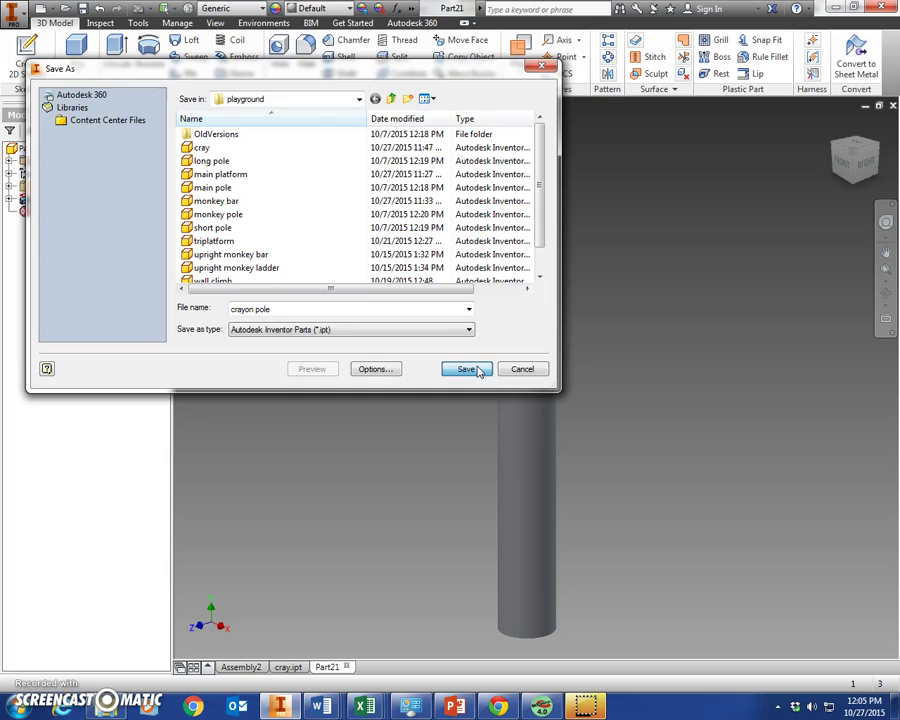
scroll(476, 373, "up", 5)
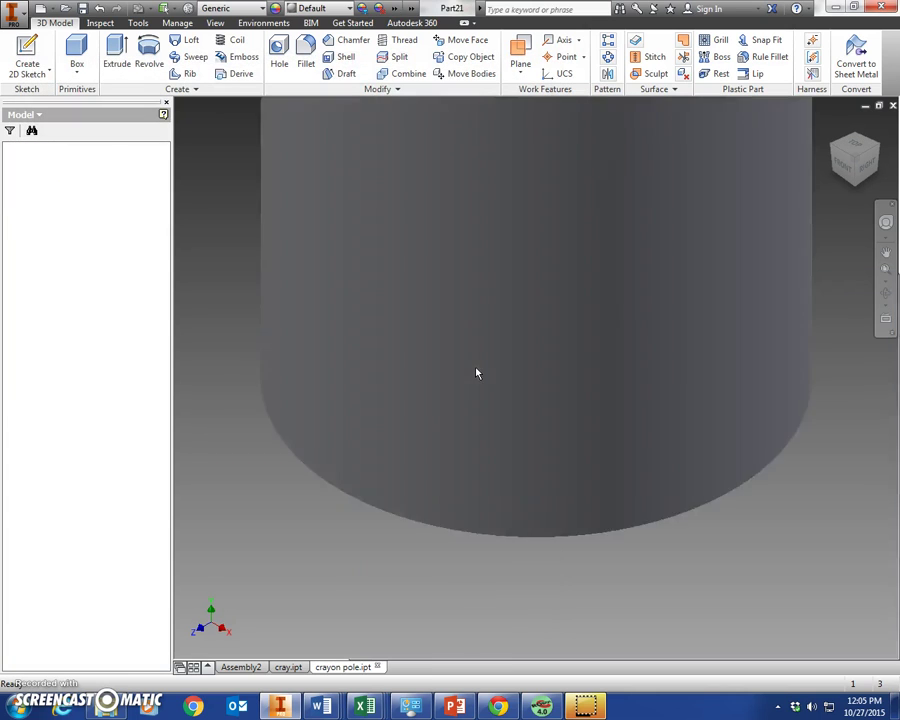